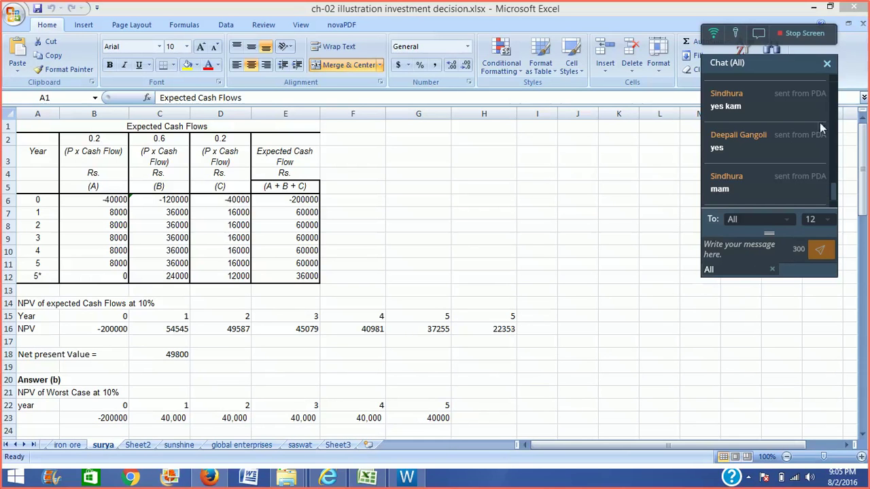
Step: Examine the year 0 probability-weighted cash flow formulas in B6 to D6 and their sum formula in E6
left_click(101, 203)
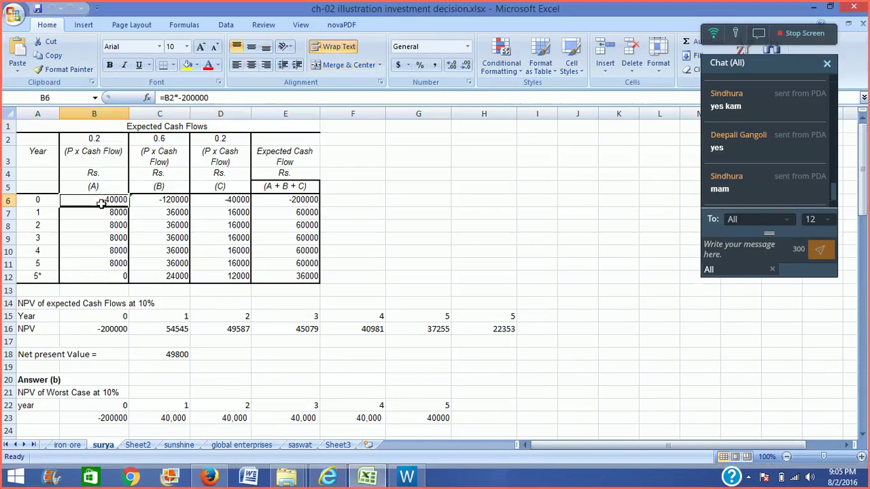
left_click(166, 202)
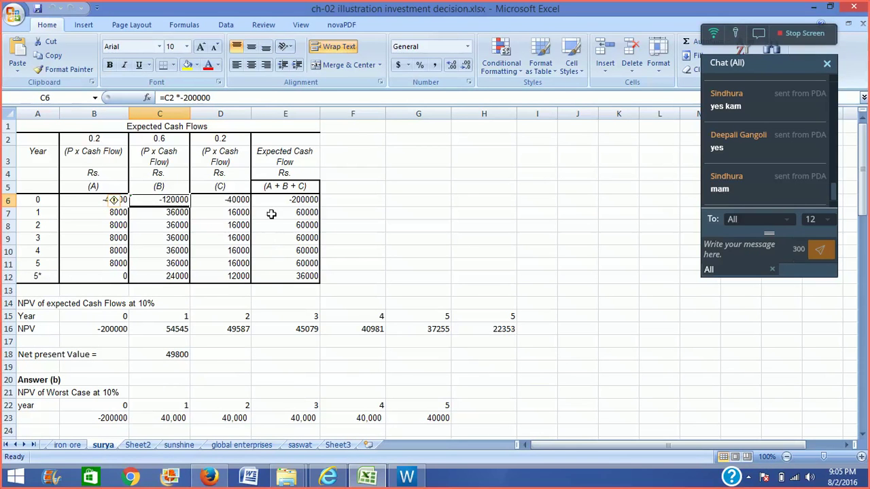
left_click(239, 199)
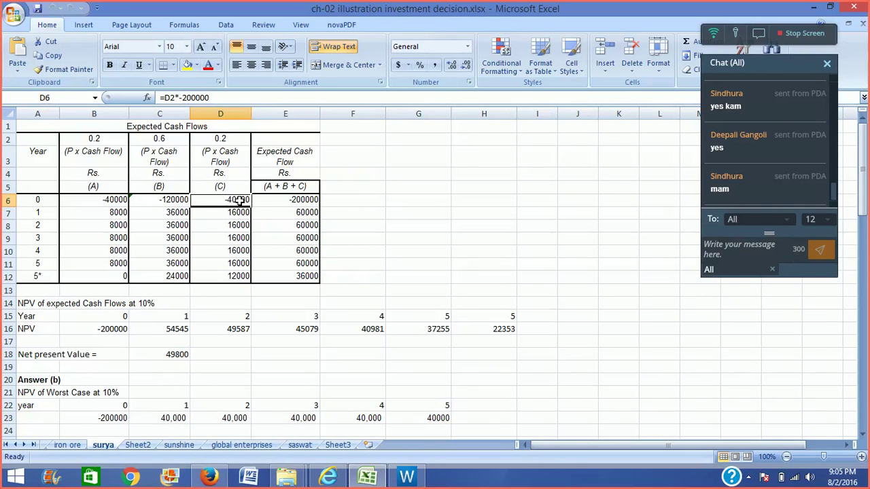
key("Right")
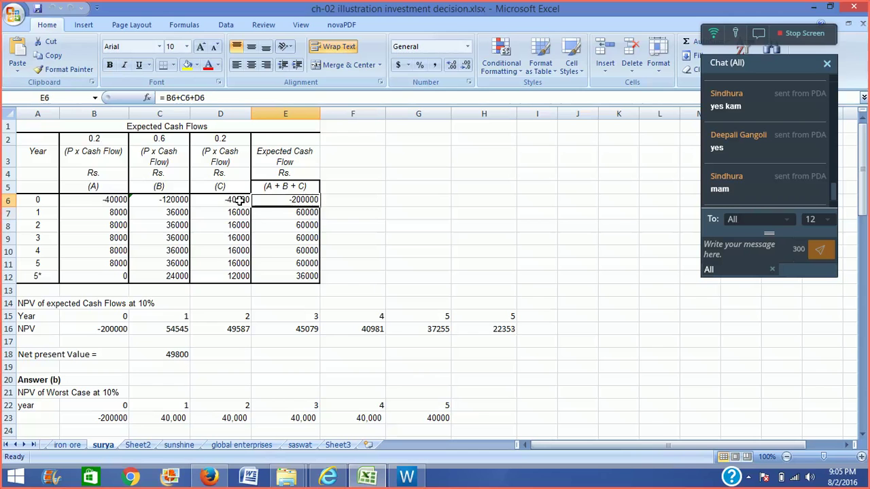
Step: Examine the year 1 formulas across row 7, from the probability-weighted cash flows to the expected cash flow sum
key("Left")
key("Home")
key("Down")
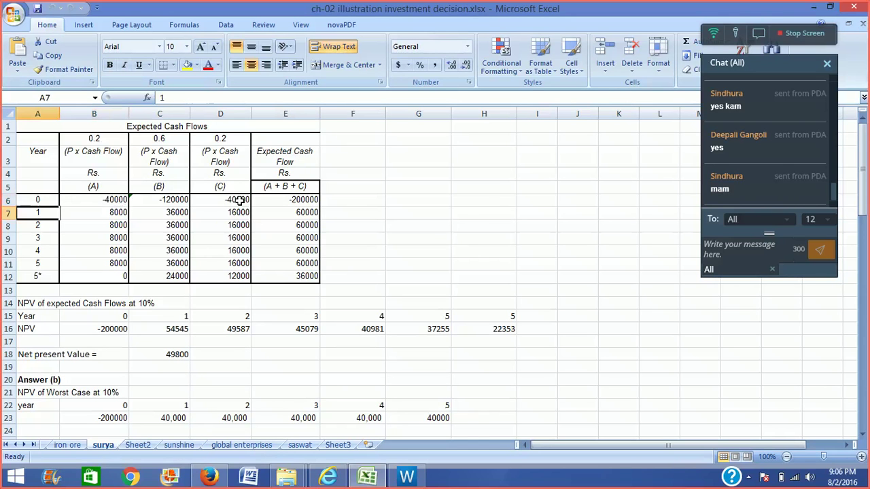
key("Right")
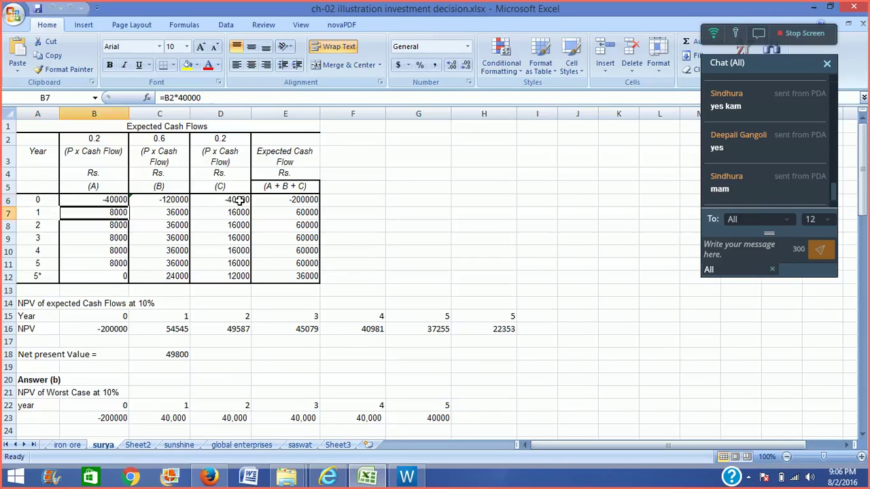
key("Right")
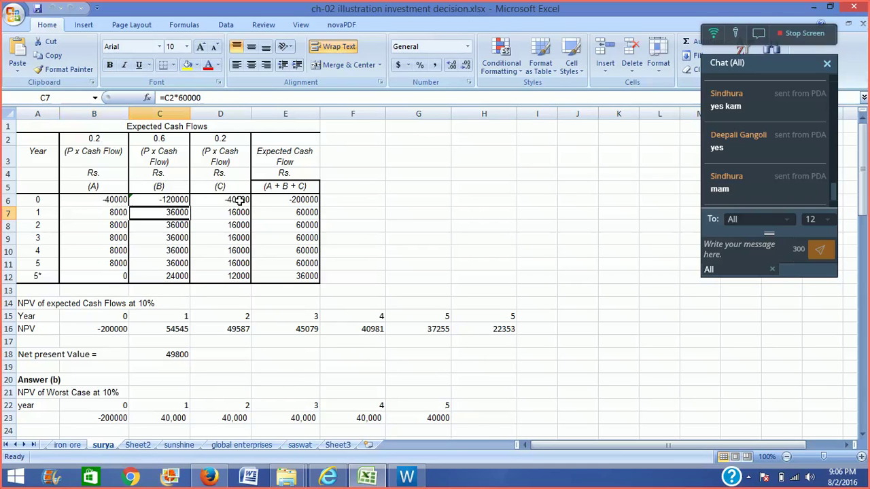
key("Right")
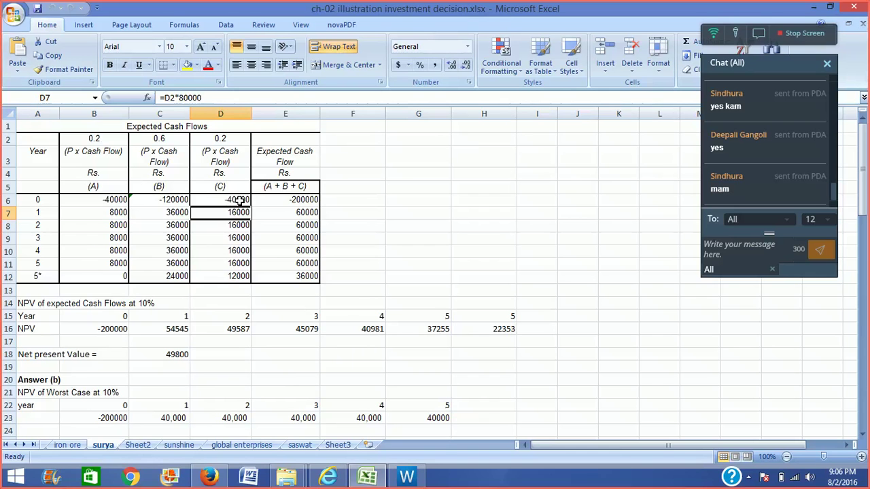
key("Left")
key("Left")
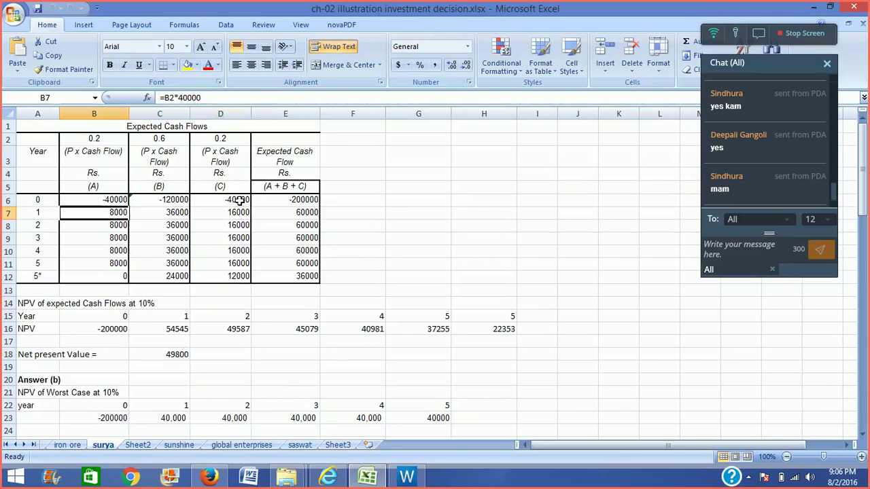
key("Right")
key("Right")
key("Right")
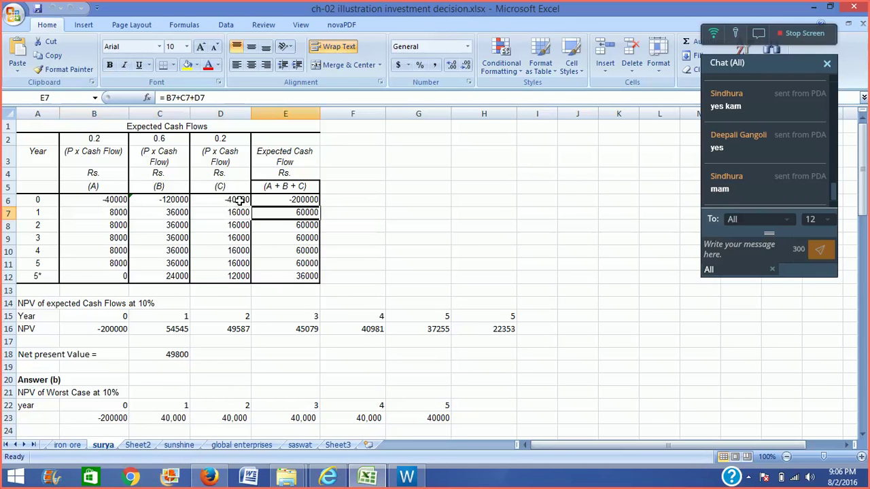
Step: Review the expected cash flow sum formulas in column E from year 1 down to the 5* row
key("Down")
key("Down")
key("Down")
key("Down")
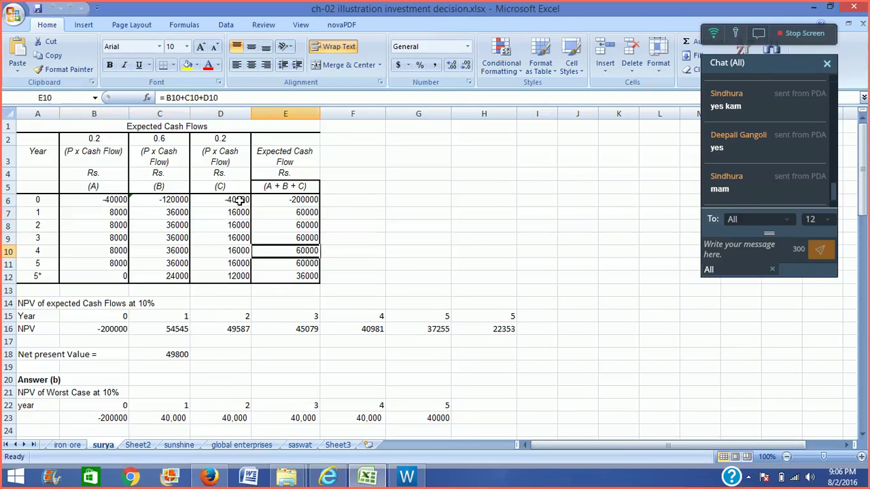
key("Up")
key("Up")
key("Up")
key("Up")
key("Down")
key("Down")
key("Down")
key("Down")
key("Down")
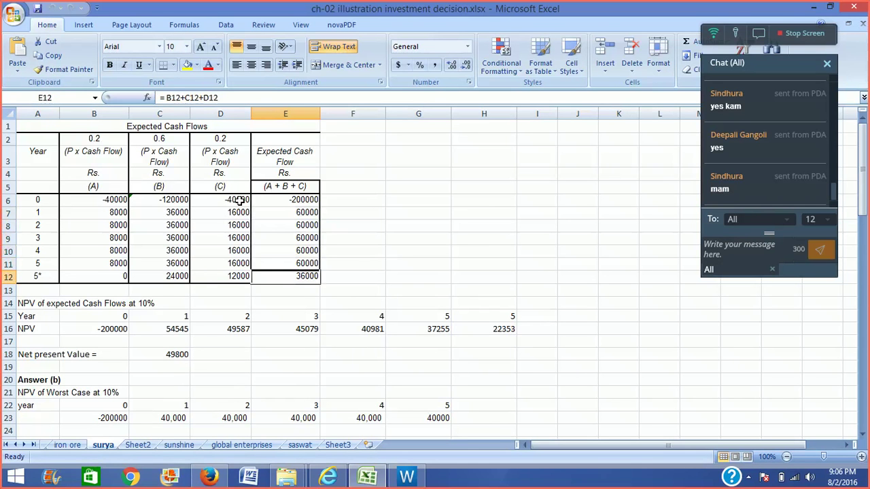
Step: Examine the 5* row's weighted cash flow formulas in C12 and D12 and the sum formula in E12
key("Left")
key("Left")
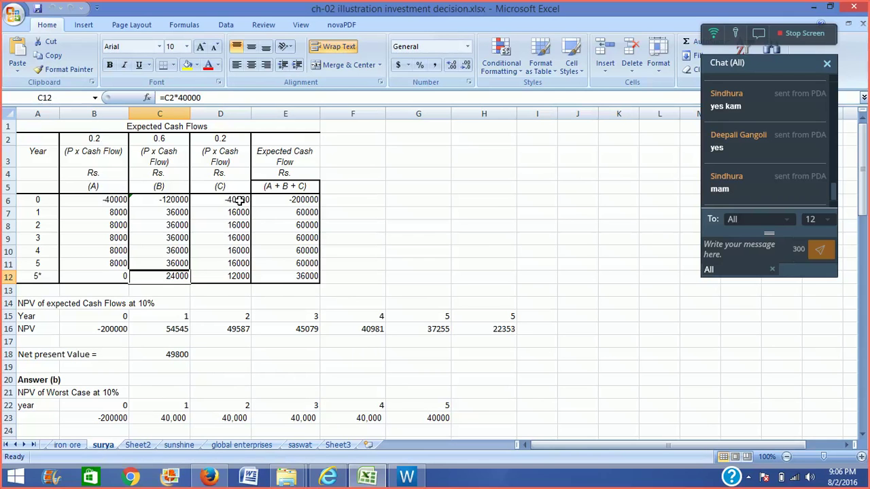
key("Right")
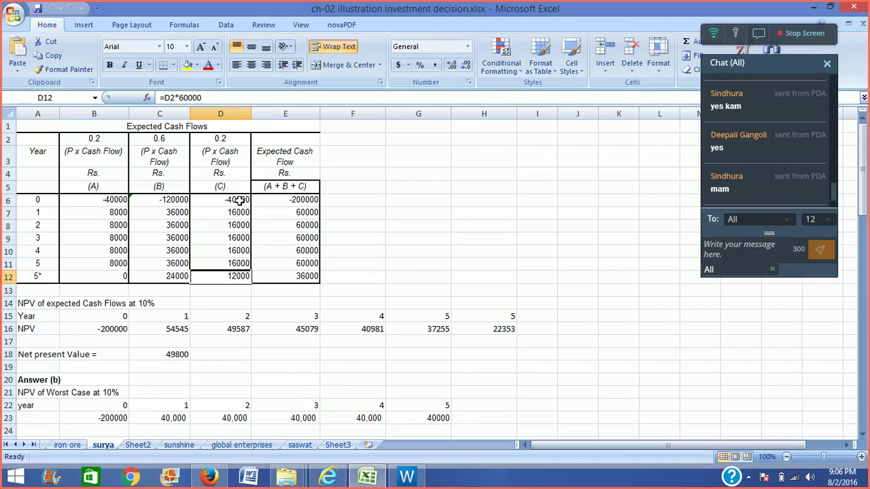
key("Right")
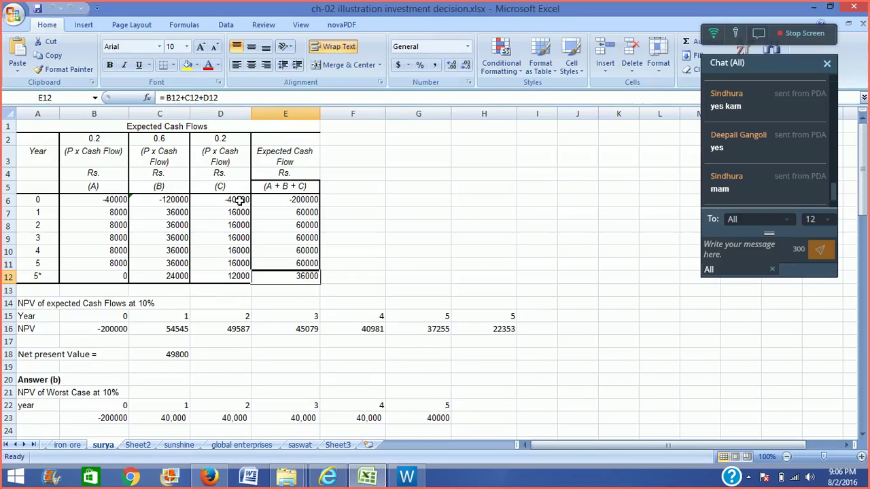
Step: Look over the expected cash flow column again, going up from the 5* row and back below the table
key("Up")
key("Up")
key("Up")
key("Up")
key("Up")
key("Up")
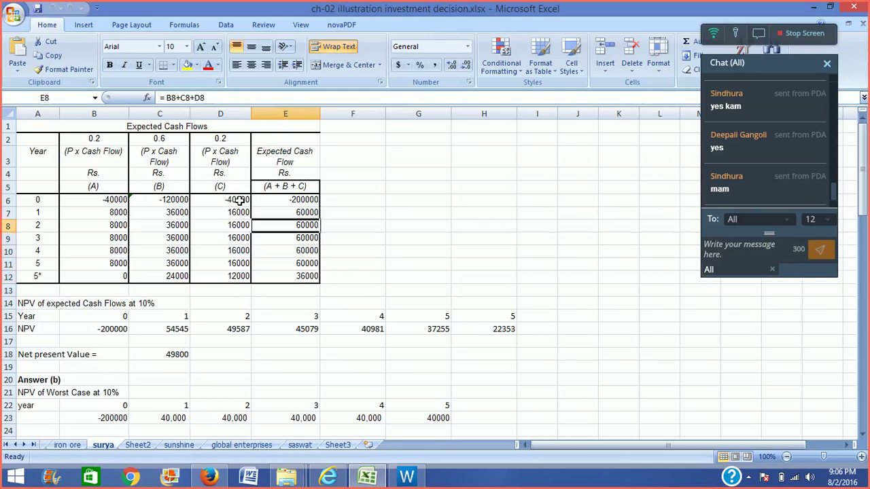
key("Down")
key("Down")
key("Down")
key("Down")
key("Down")
key("Down")
key("Down")
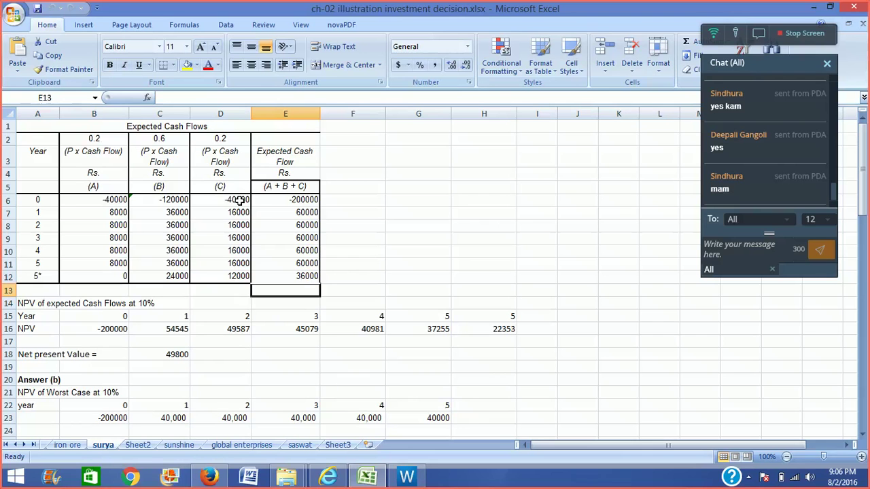
Step: Examine the 10% discounting formulas for years 0, 1 and 2 in the NPV row of the expected cash flows
key("Left")
key("Home")
key("Down")
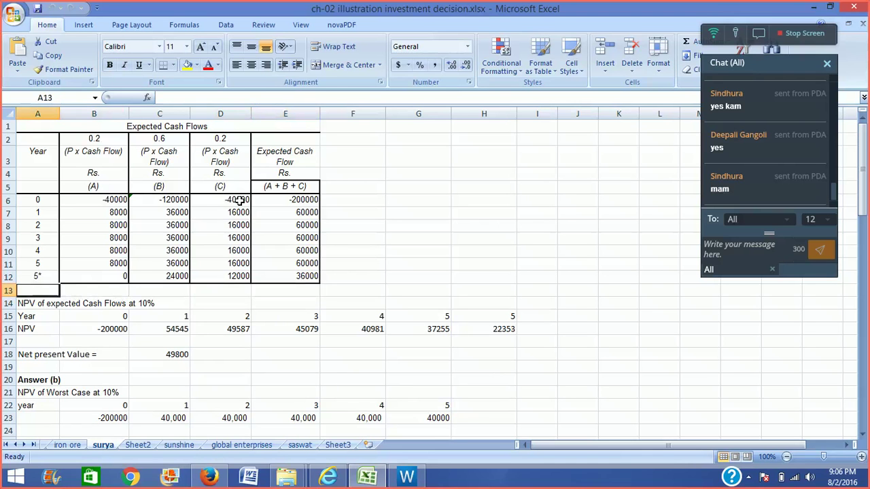
key("Down")
key("Down")
key("Right")
key("Right")
key("Right")
key("Right")
key("Left")
key("Left")
key("Left")
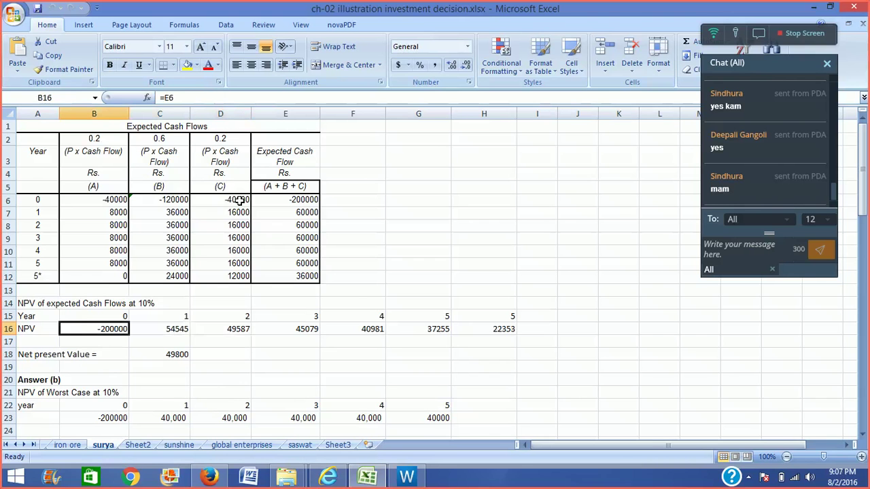
key("Right")
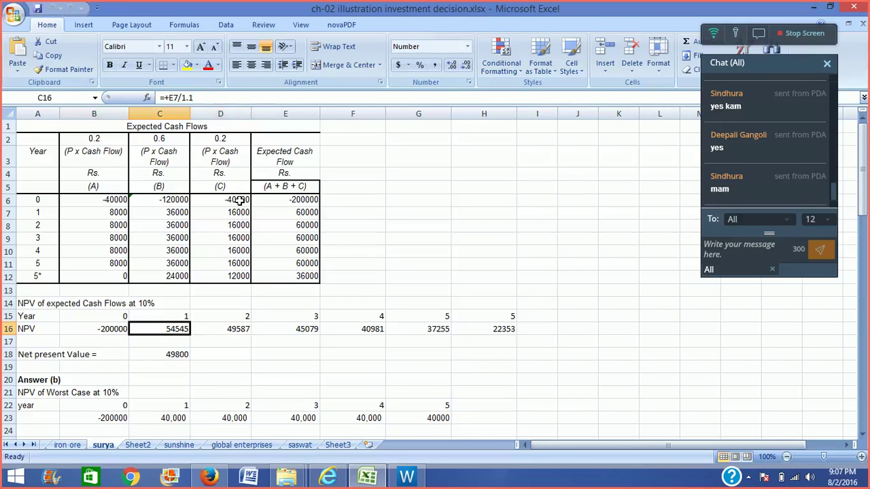
key("Left")
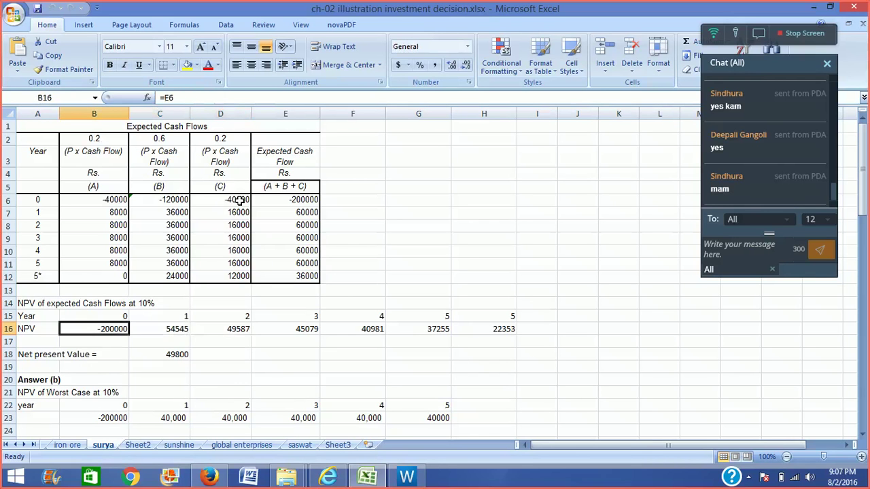
key("Right")
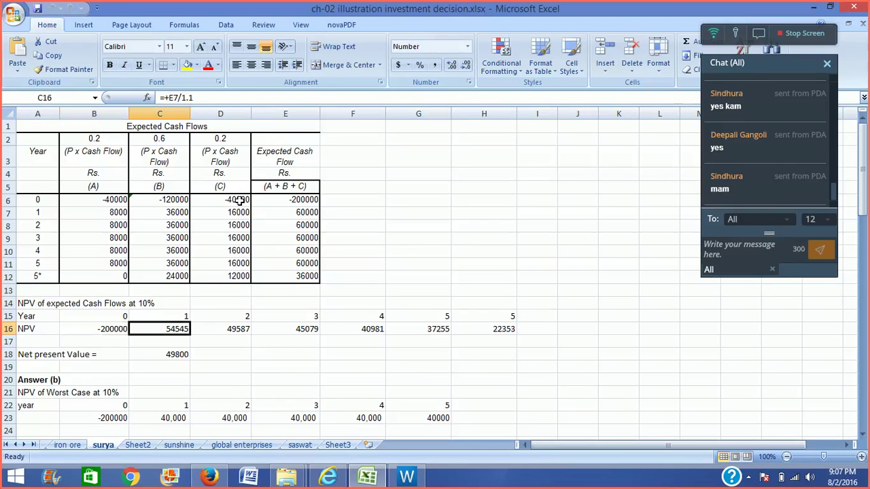
key("Right")
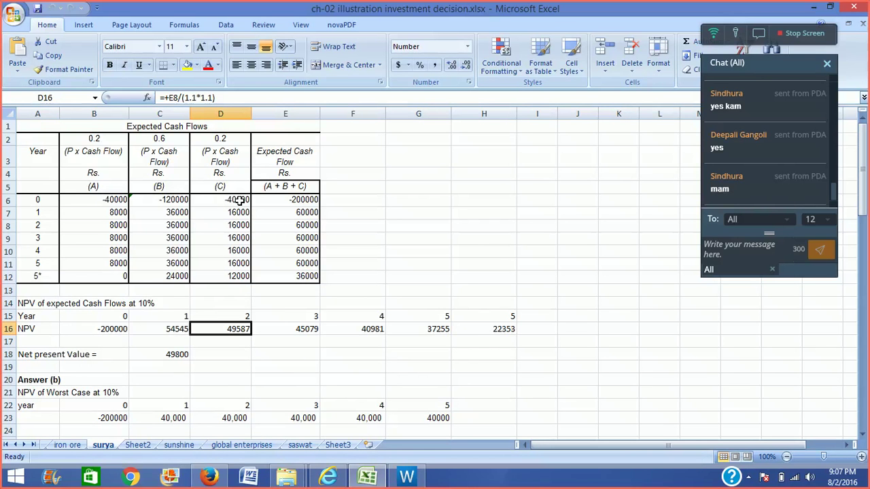
Step: Review the remaining discounting formulas in row 16 through to the final year 5 cash flow in H16
key("Right")
key("Right")
key("Right")
key("Right")
key("Right")
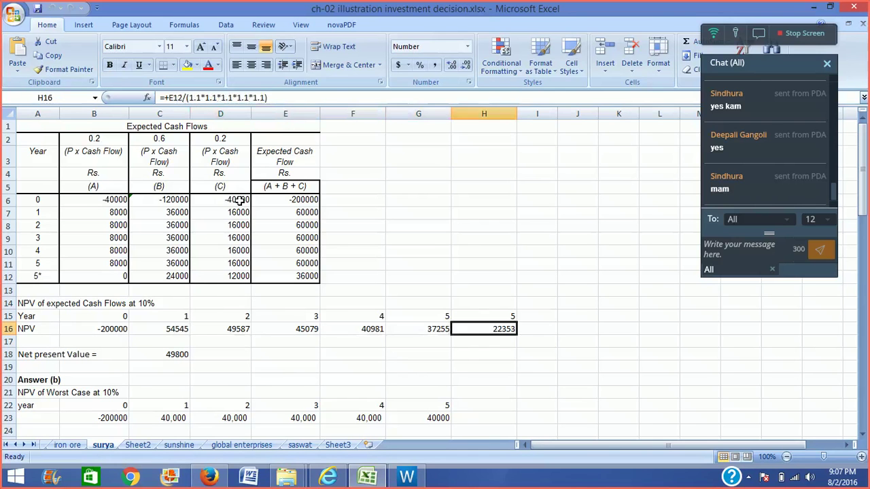
key("Left")
key("Home")
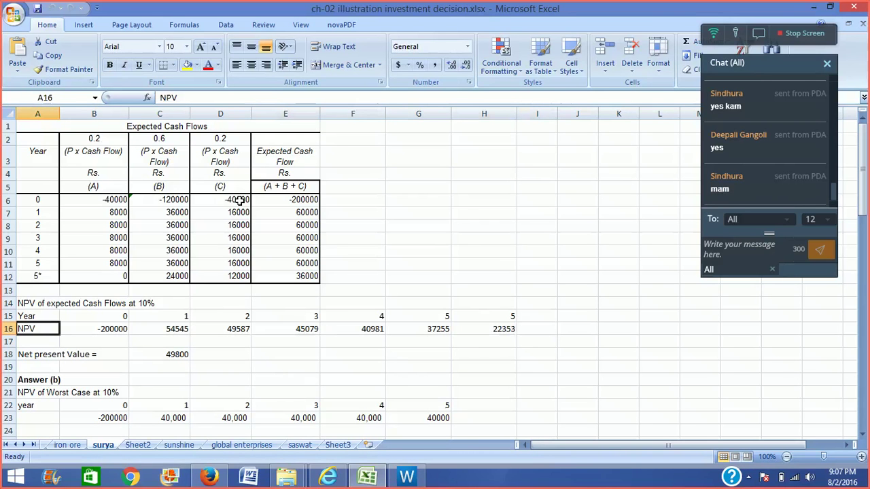
key("Right")
key("Right")
key("Right")
key("Right")
key("Right")
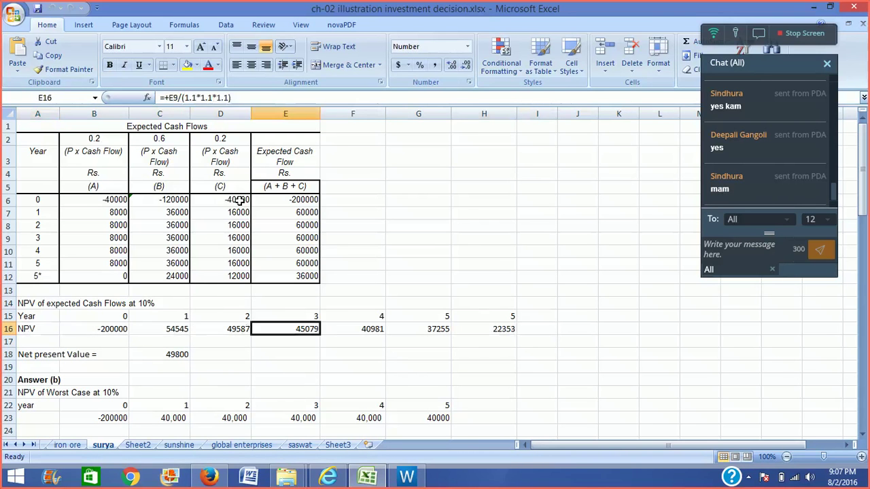
key("Right")
key("Right")
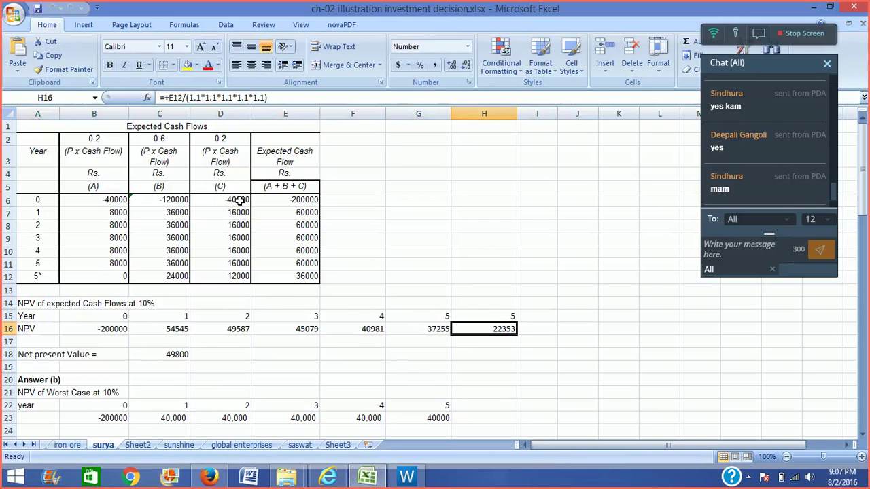
Step: Examine the formula in C18 that totals the discounted cash flows into the net present value
key("Down")
key("Down")
key("Down")
key("Down")
key("Down")
key("Down")
key("Down")
key("Down")
key("Up")
key("Up")
key("Up")
key("Up")
key("Up")
key("Up")
key("Down")
key("Up")
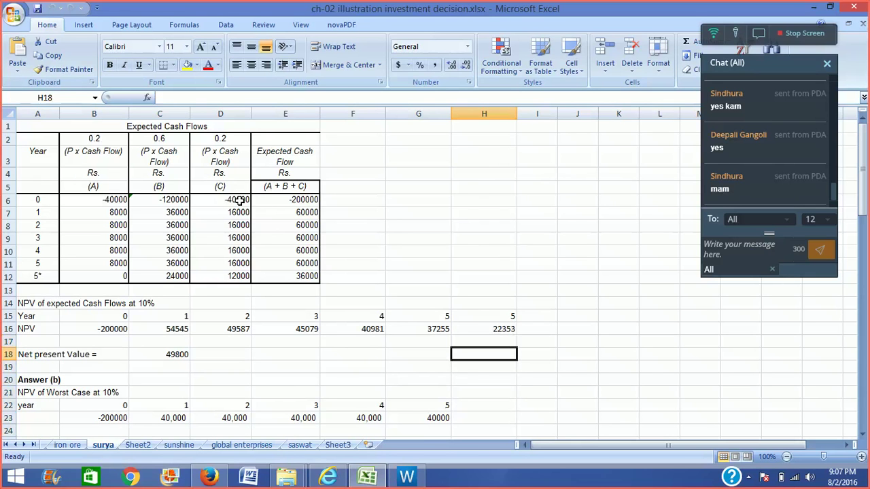
key("Left")
key("Left")
key("Left")
key("Left")
key("Left")
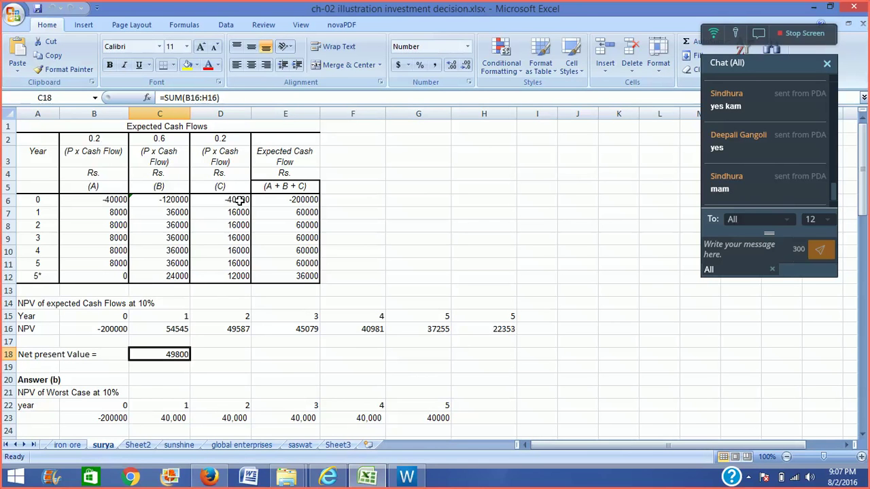
Step: Review the worst-case yearly cash flows in row 23, including the initial outlay in B23
key("Down")
key("Down")
key("Down")
key("Down")
key("Down")
key("Right")
key("Right")
key("Right")
key("Right")
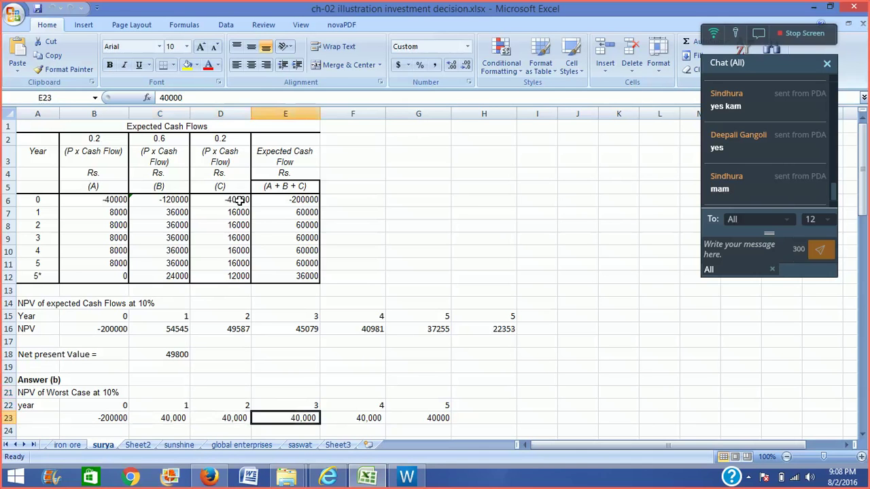
key("Left")
key("Left")
key("Left")
key("Left")
key("Left")
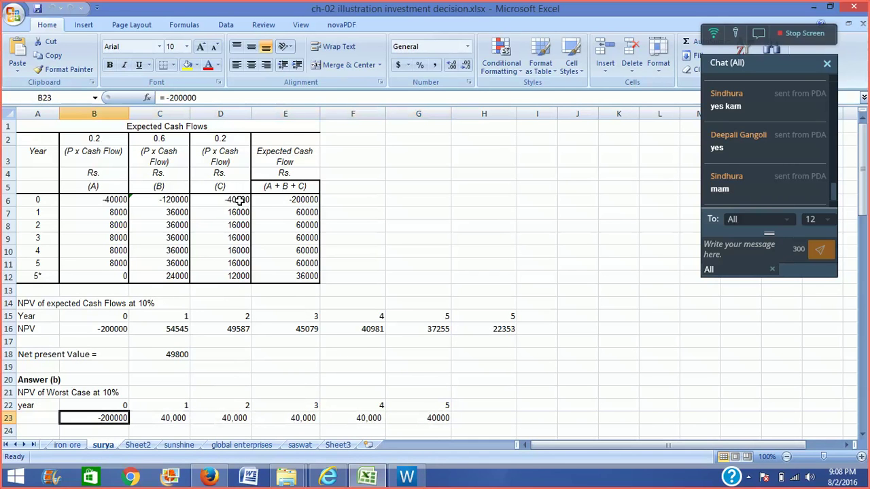
Step: Examine the worst-case discounted cash flow row and the formula in B27 that totals it
key("Down")
key("Down")
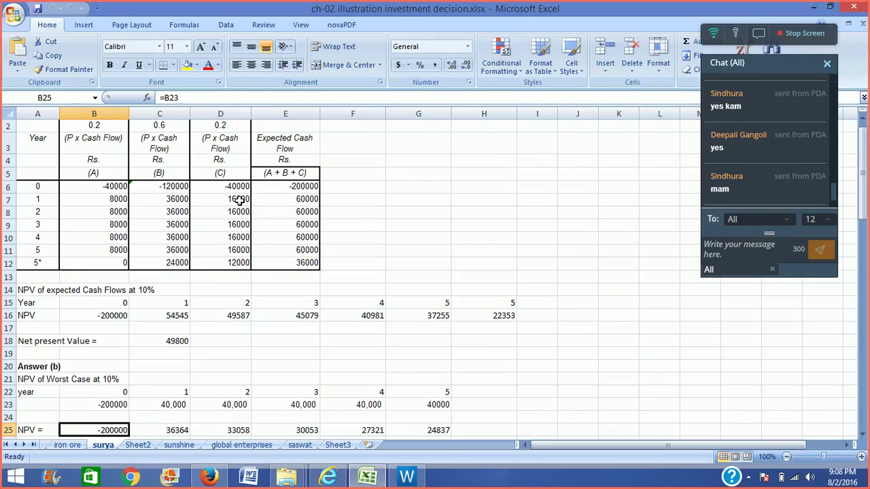
key("Down")
key("Down")
key("Down")
key("Up")
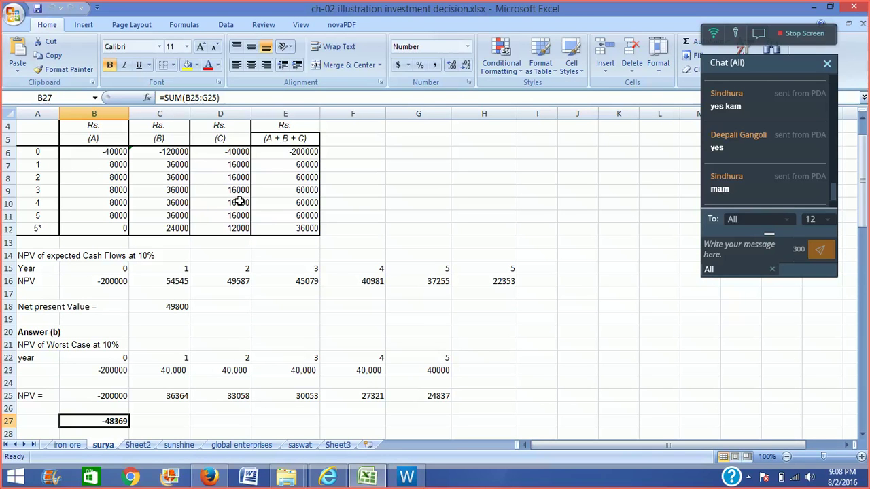
Step: Go to the base-case NPV section and look at its initial outlay in B31
key("Down")
key("Down")
key("Down")
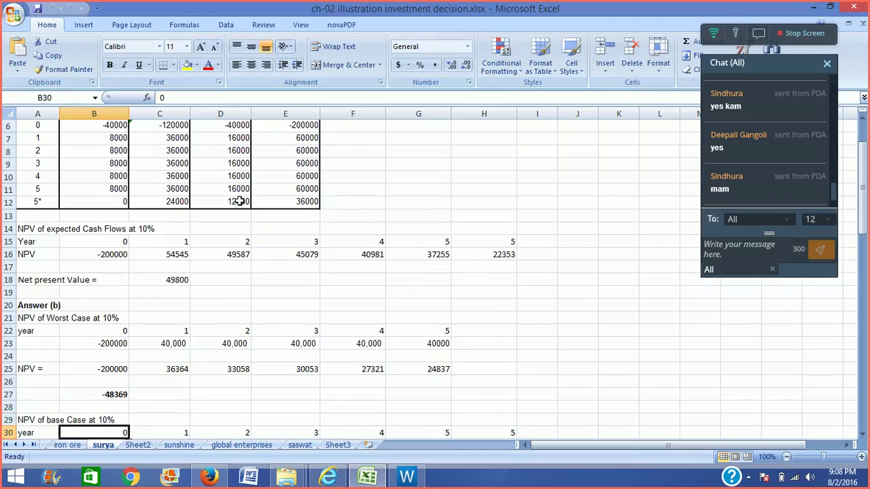
key("Down")
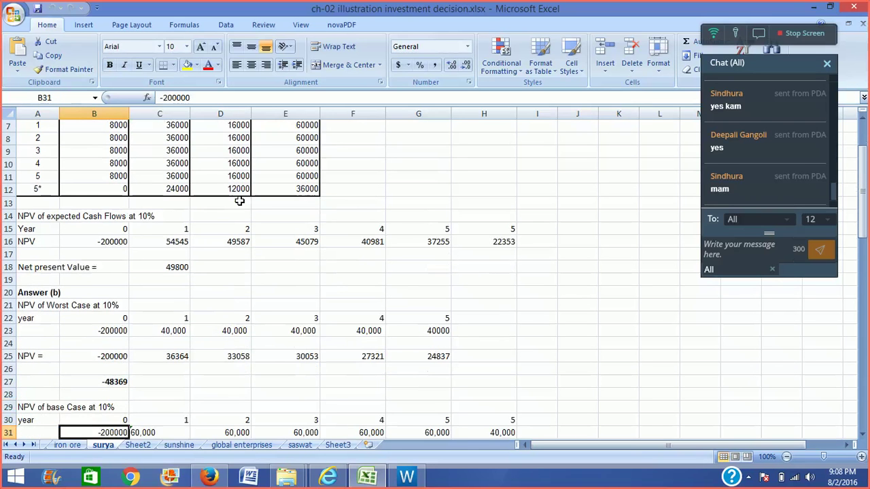